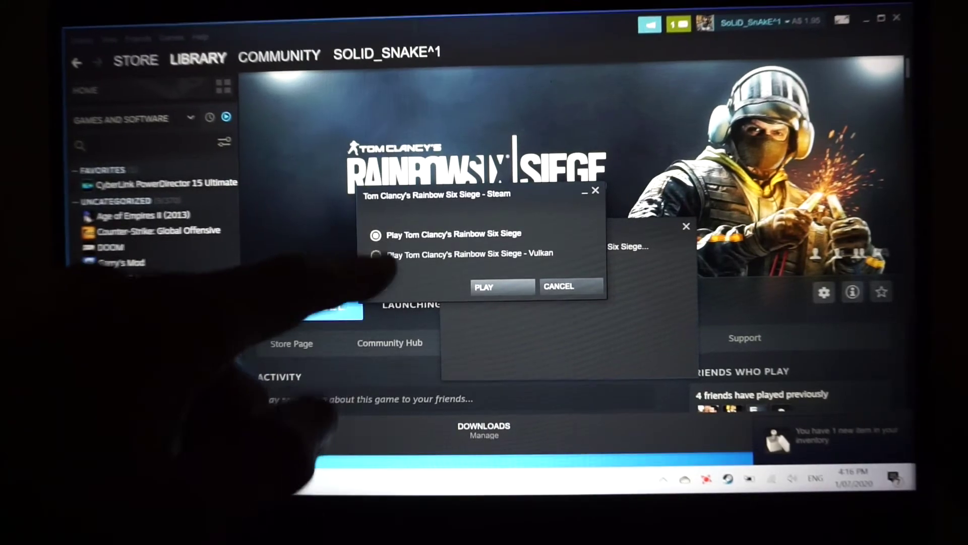
# Choose 'Play Tom Clancy's Rainbow Six Siege - Vulkan' in the Play dialog and launch it
pyautogui.press('Down')
pyautogui.press('Return')
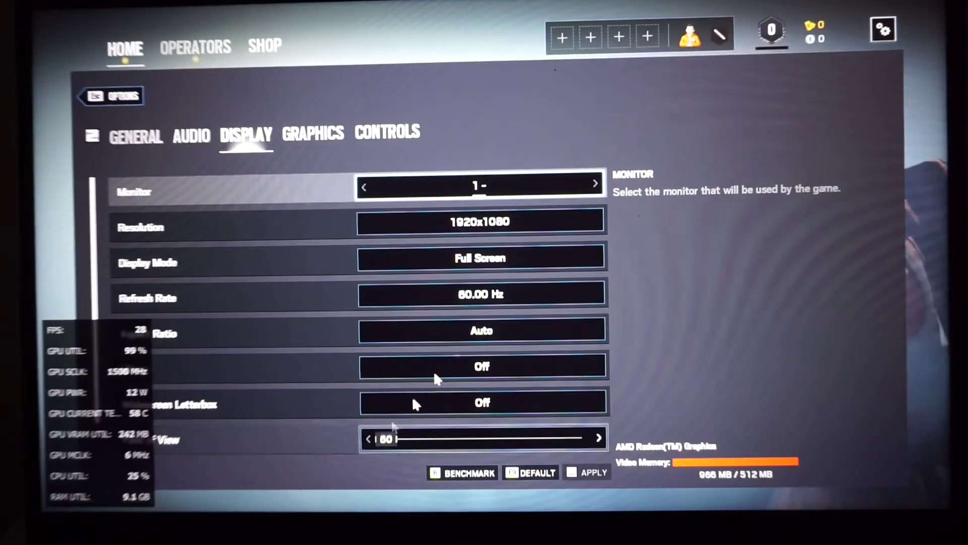
pyautogui.click(303, 136)
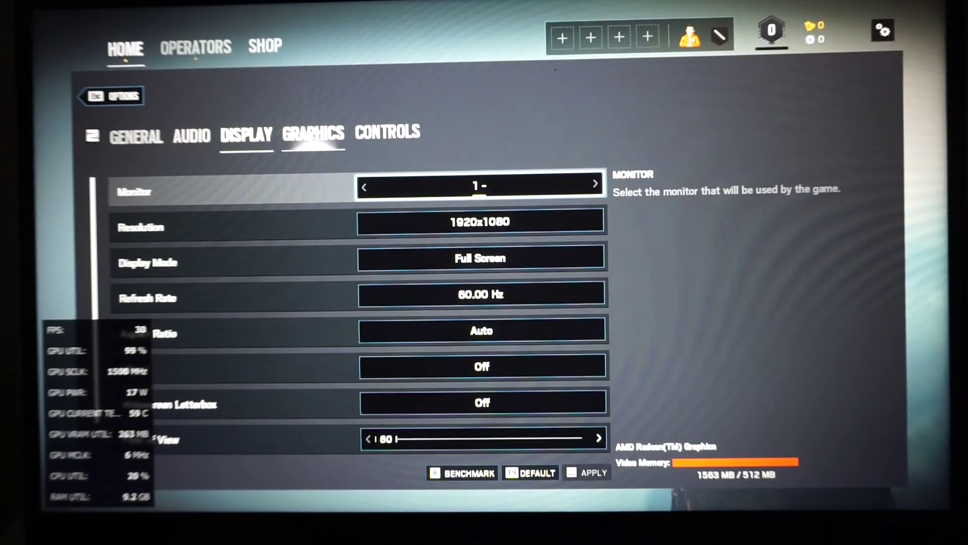
pyautogui.click(314, 133)
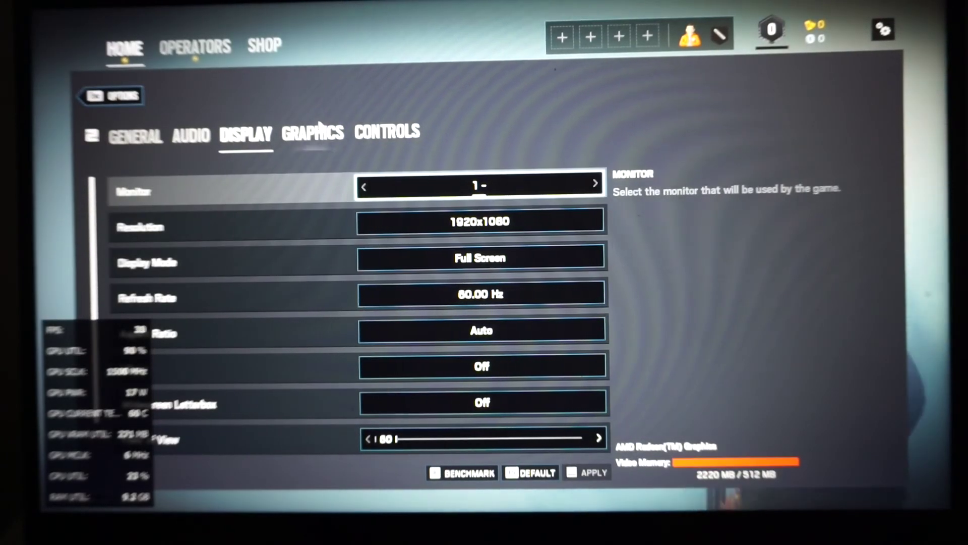
# Open the graphics quality settings on the GRAPHICS tab
pyautogui.click(320, 131)
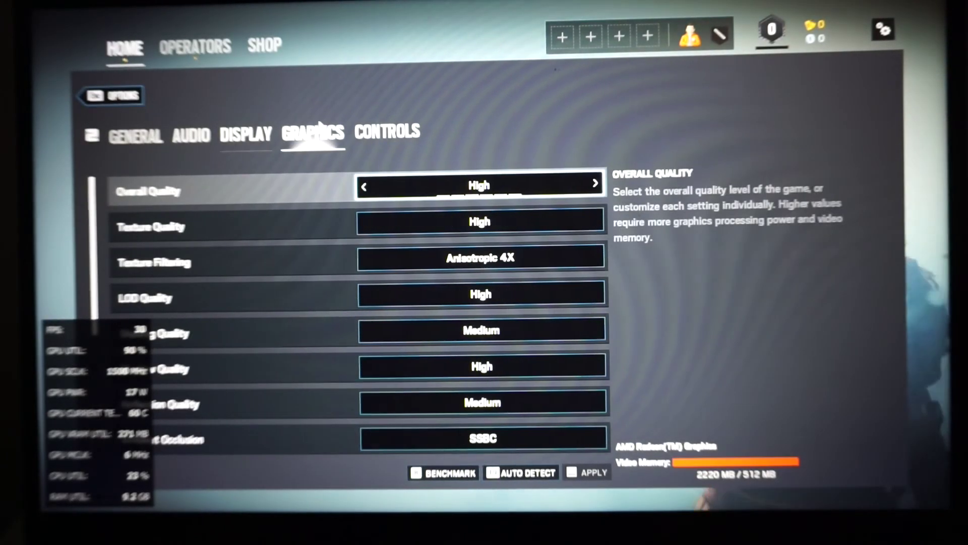